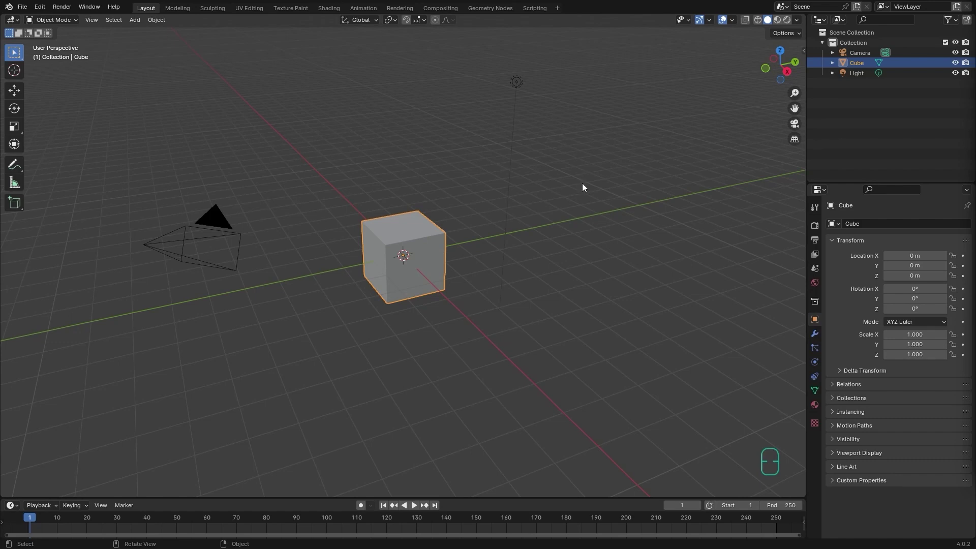
# Orbit around the default cube, zoom in with the wheel, and pan it back to centre.
pyautogui.moveTo(404, 288); pyautogui.dragTo(355, 279, button='middle')
pyautogui.scroll(6, 401, 261)
pyautogui.scroll(-8, 403, 270)
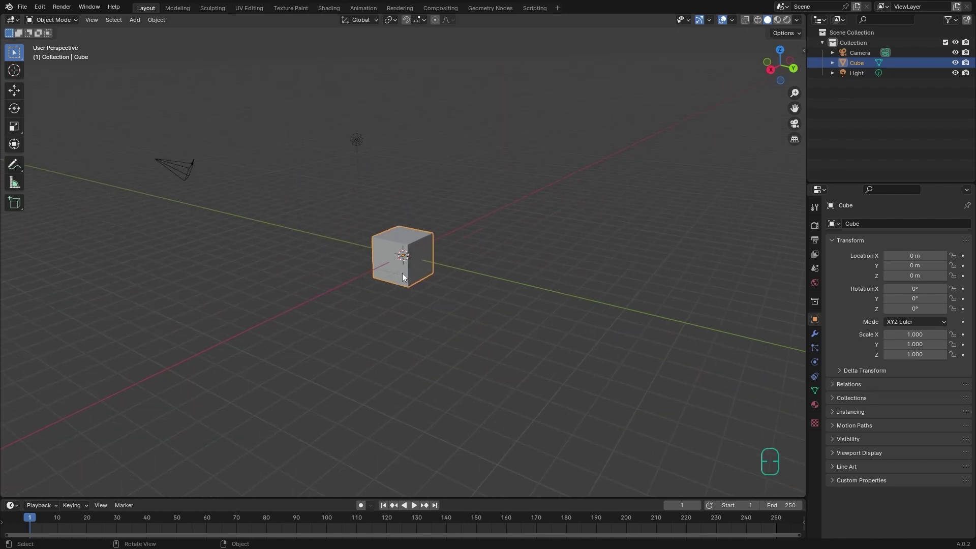
pyautogui.scroll(4, 401, 236)
pyautogui.keyDown('shift'); pyautogui.moveTo(409, 246); pyautogui.dragTo(404, 288, button='middle'); pyautogui.keyUp('shift')
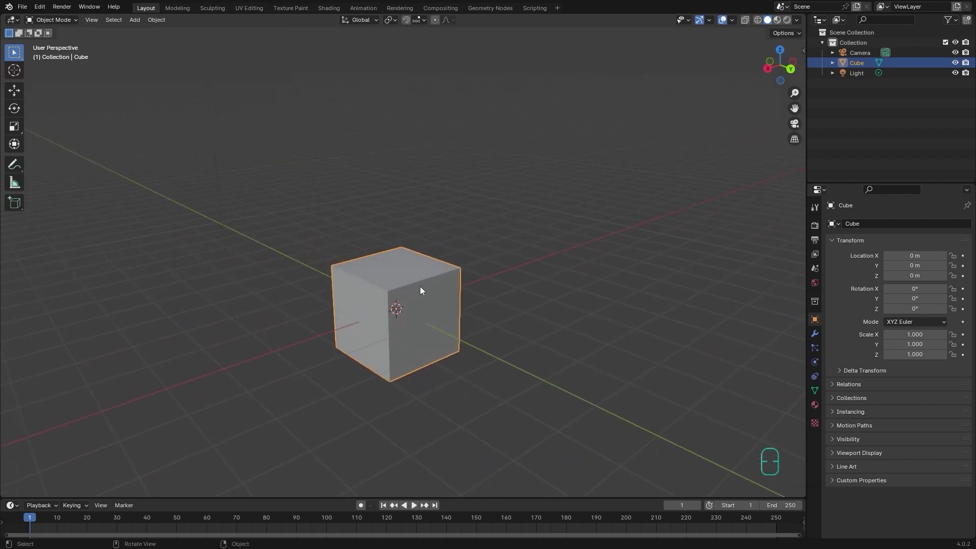
# Orbit the view so the cube is seen from another side, camera above it.
pyautogui.moveTo(485, 272); pyautogui.dragTo(398, 269, button='middle')
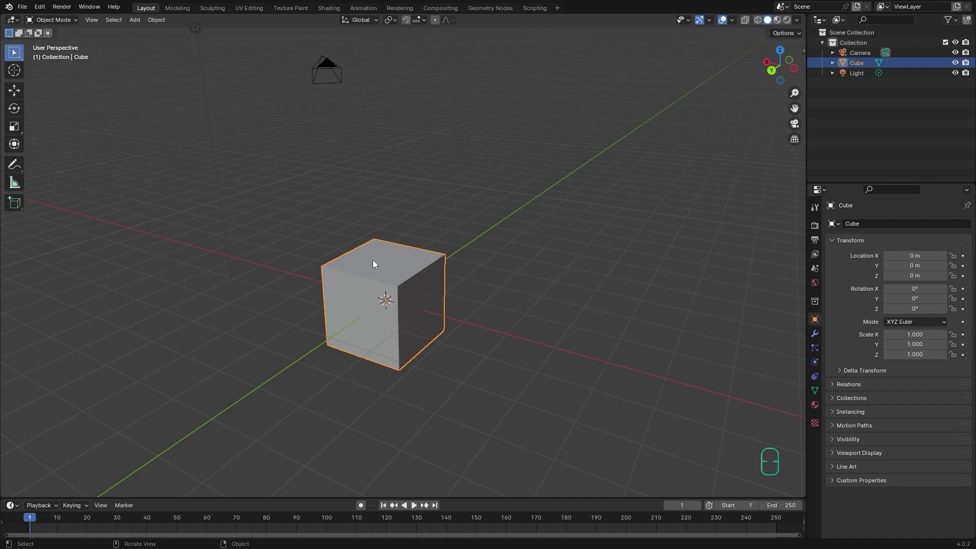
pyautogui.scroll(-4, 389, 275)
# Zoom in and out with the wheel and orbit slightly until the cube looks much larger.
pyautogui.scroll(4, 389, 276)
pyautogui.scroll(-1, 389, 313)
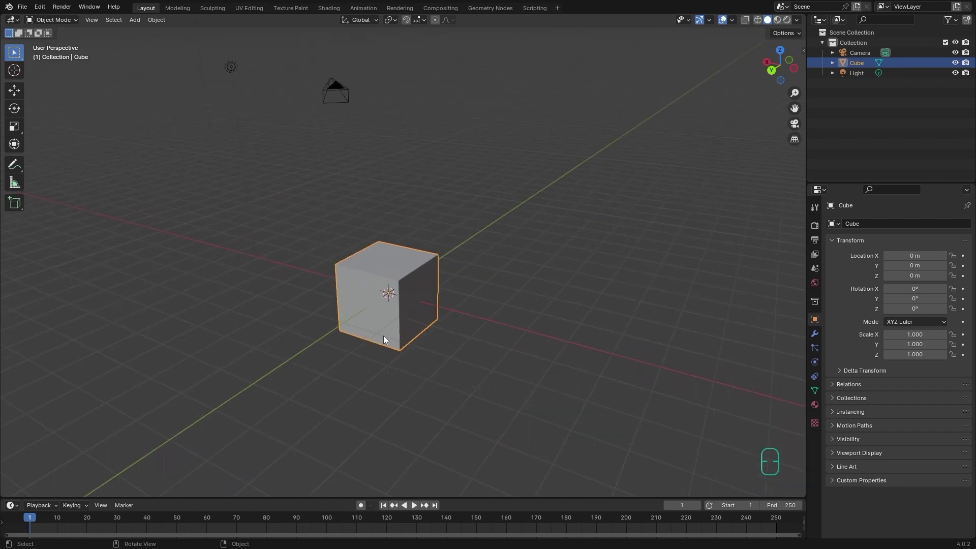
pyautogui.scroll(-3, 384, 337)
pyautogui.scroll(6, 397, 349)
pyautogui.scroll(-2, 364, 328)
pyautogui.scroll(-4, 365, 333)
pyautogui.scroll(6, 369, 343)
pyautogui.scroll(-2, 371, 352)
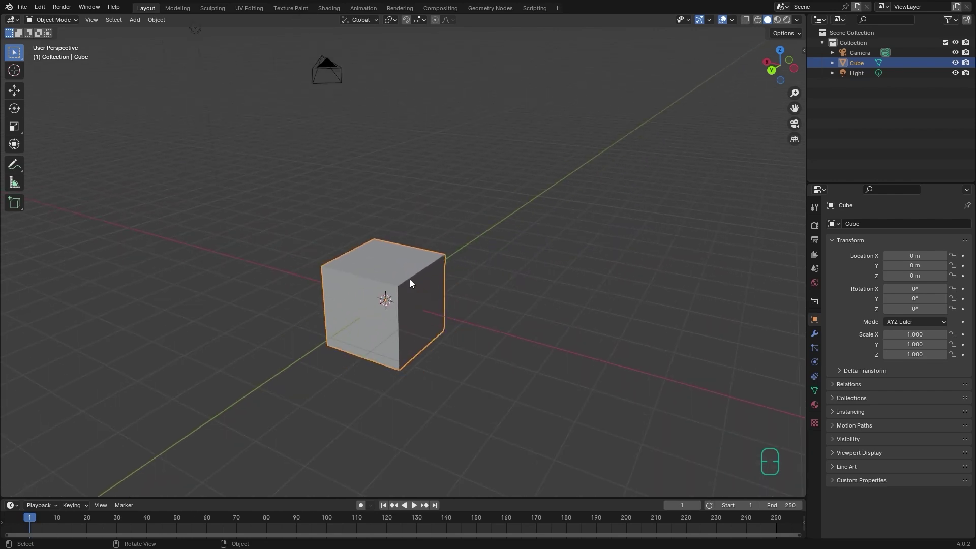
pyautogui.moveTo(361, 305); pyautogui.dragTo(378, 242, button='middle')
pyautogui.scroll(-4, 379, 269)
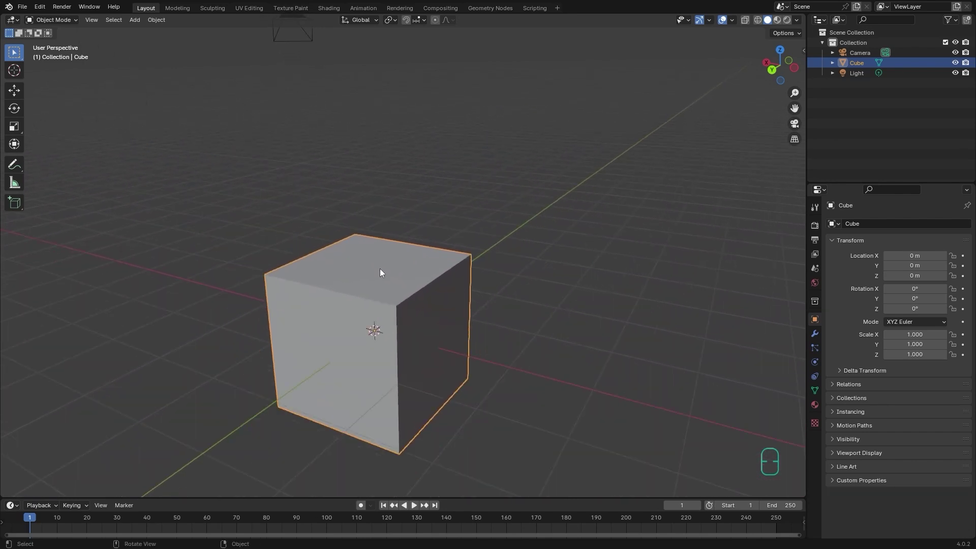
# Zoom back out and pan so the cube sits right of centre with the camera visible.
pyautogui.scroll(5, 374, 289)
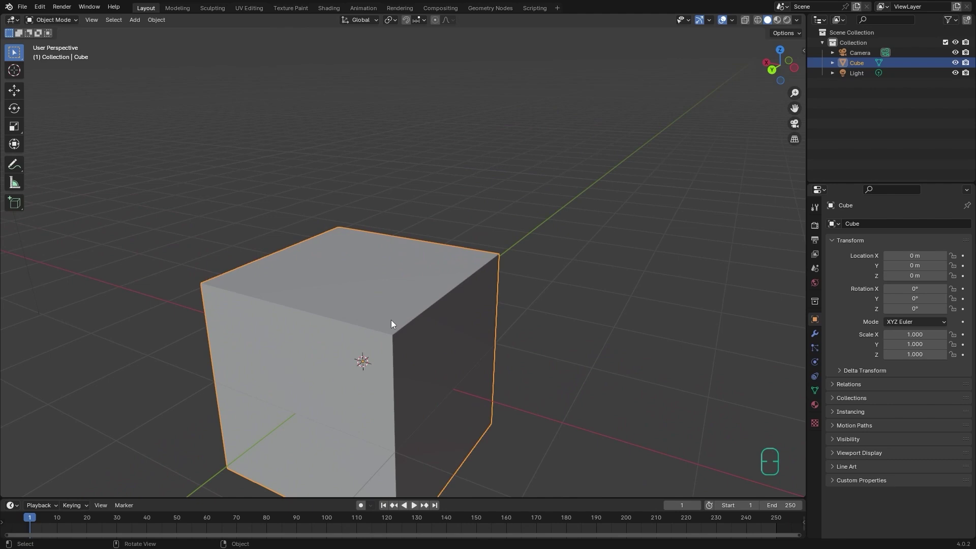
pyautogui.keyDown('ctrl'); pyautogui.moveTo(431, 332); pyautogui.dragTo(386, 355, button='middle'); pyautogui.keyUp('ctrl')
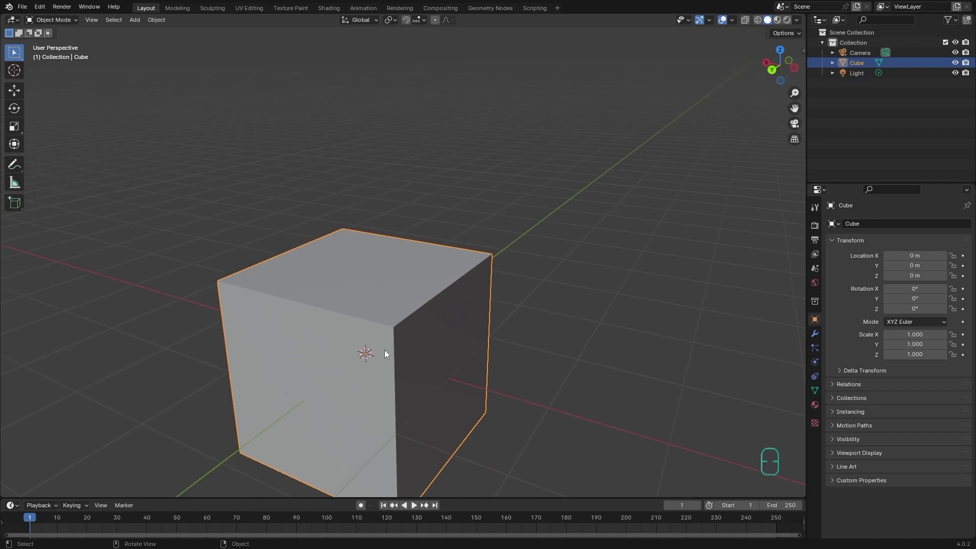
pyautogui.scroll(-3, 384, 349)
pyautogui.keyDown('shift'); pyautogui.moveTo(359, 313); pyautogui.dragTo(410, 331, button='middle'); pyautogui.keyUp('shift')
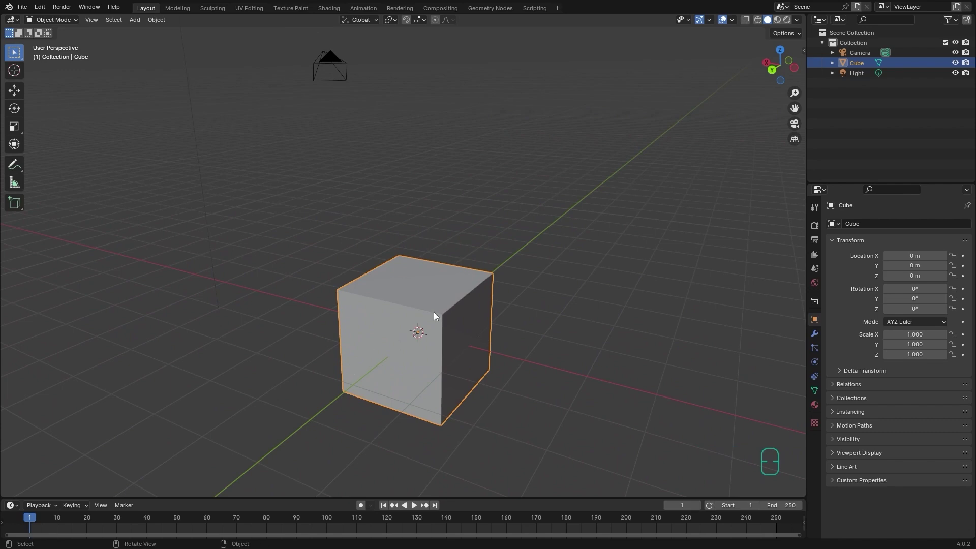
pyautogui.moveTo(469, 309); pyautogui.dragTo(450, 308, button='middle')
# Pan the scene right and up, orbit around the cube, and fine-tune the zoom.
pyautogui.keyDown('shift'); pyautogui.moveTo(391, 326); pyautogui.dragTo(383, 288, button='middle'); pyautogui.keyUp('shift')
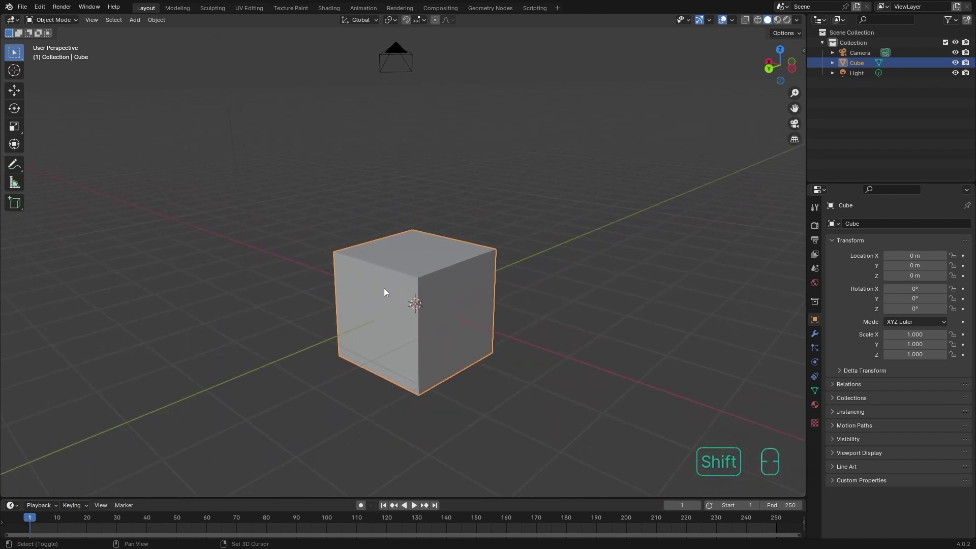
pyautogui.moveTo(432, 304)
pyautogui.keyDown('shift'); pyautogui.mouseDown(button='middle')
pyautogui.moveTo(518, 280)
pyautogui.moveTo(558, 313)
pyautogui.moveTo(508, 335)
pyautogui.moveTo(404, 312)
pyautogui.moveTo(427, 269)
pyautogui.moveTo(493, 308)
pyautogui.moveTo(487, 329)
pyautogui.moveTo(338, 308)
pyautogui.moveTo(353, 288)
pyautogui.moveTo(481, 295)
pyautogui.moveTo(479, 328)
pyautogui.moveTo(319, 311)
pyautogui.moveTo(491, 304)
pyautogui.moveTo(563, 318)
pyautogui.moveTo(426, 316)
pyautogui.mouseUp(button='middle'); pyautogui.keyUp('shift')
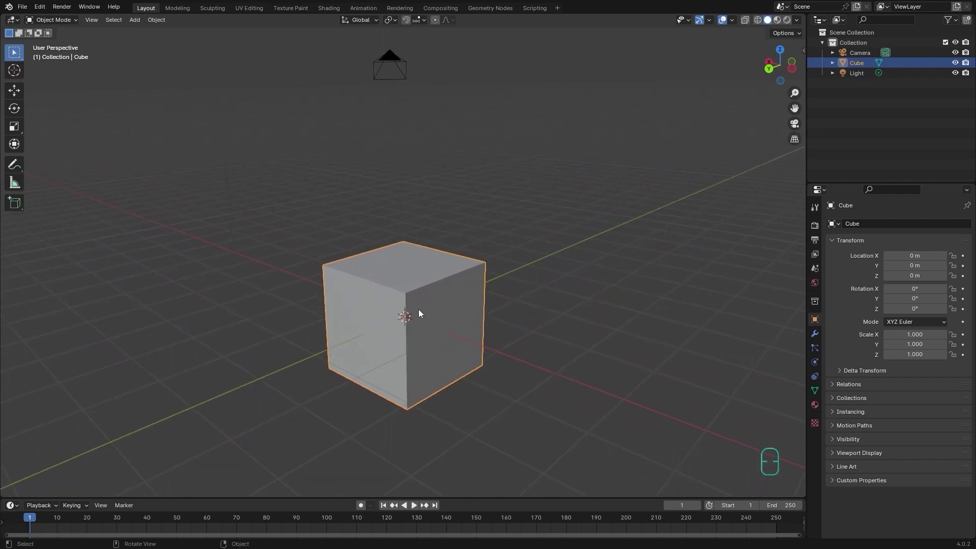
pyautogui.moveTo(424, 307); pyautogui.dragTo(398, 321, button='middle')
pyautogui.scroll(4, 398, 322)
pyautogui.scroll(-4, 398, 323)
# Zoom in on the cube and pan it right, leaving the camera left and light above.
pyautogui.keyDown('ctrl'); pyautogui.moveTo(414, 356); pyautogui.dragTo(455, 392, button='middle'); pyautogui.keyUp('ctrl')
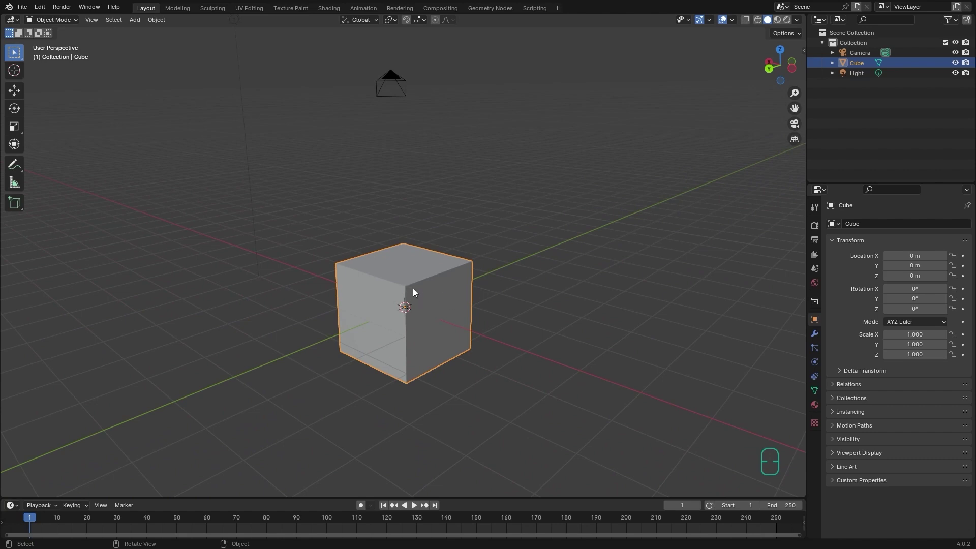
pyautogui.press('shift')
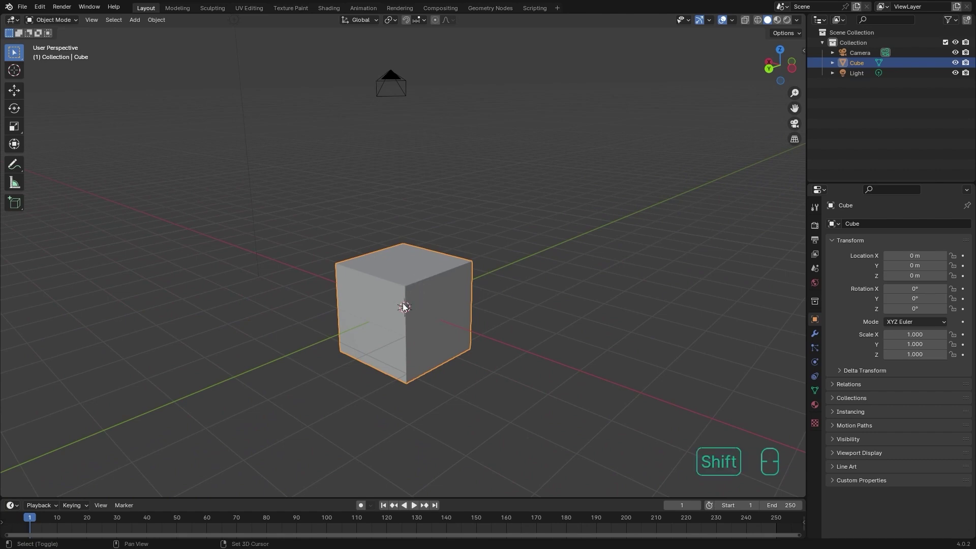
pyautogui.keyDown('shift'); pyautogui.moveTo(401, 311); pyautogui.dragTo(495, 267, button='middle'); pyautogui.keyUp('shift')
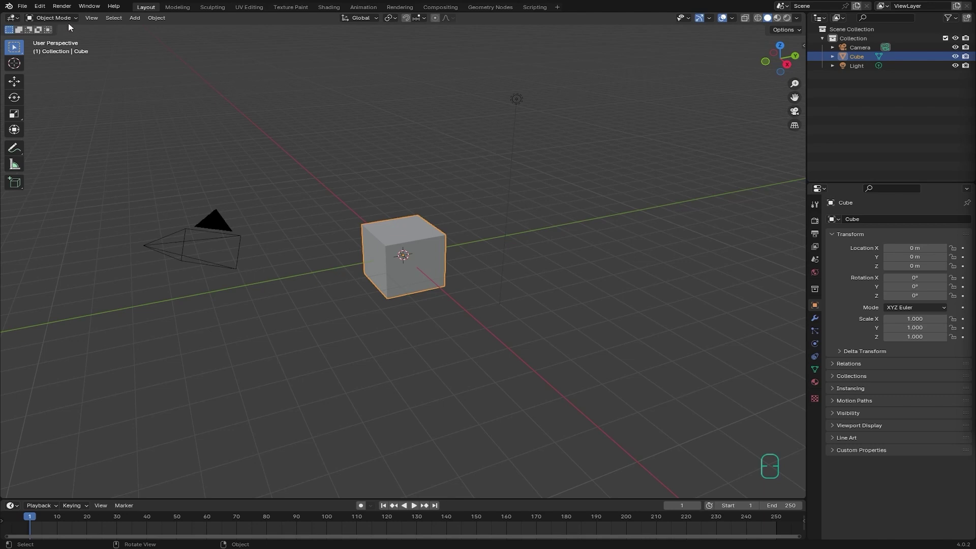
pyautogui.click(40, 6)
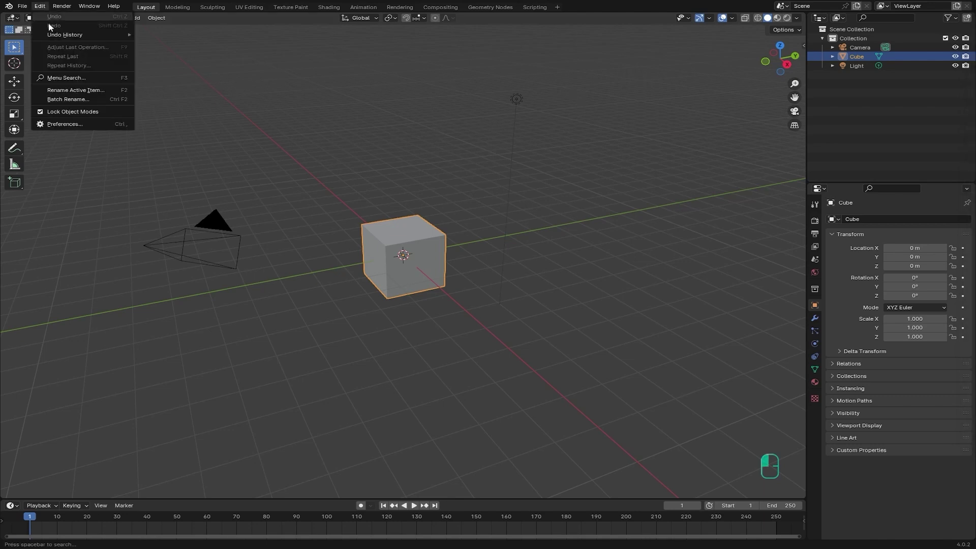
# Enable Emulate 3 Button Mouse in the Input preferences and close the Preferences window.
pyautogui.click(60, 125)
pyautogui.click(41, 127)
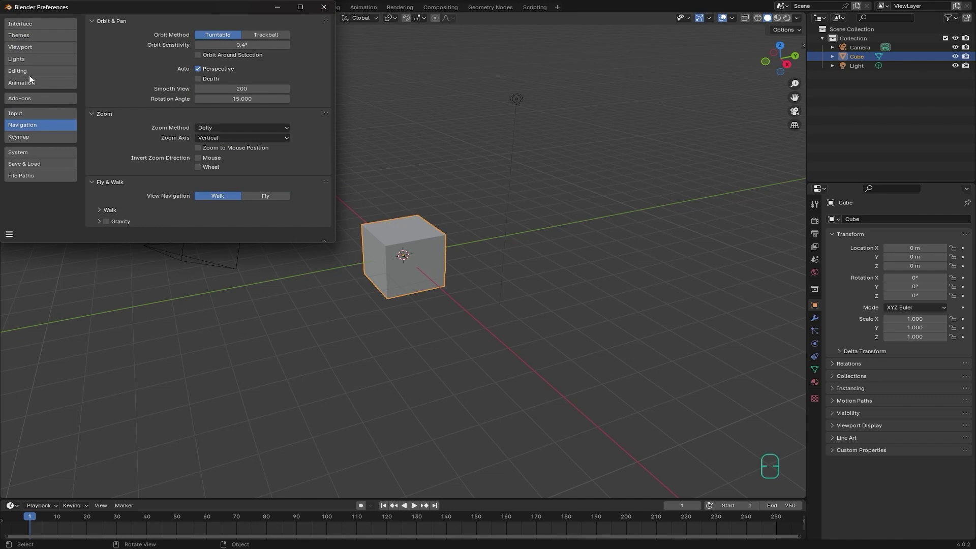
pyautogui.click(26, 114)
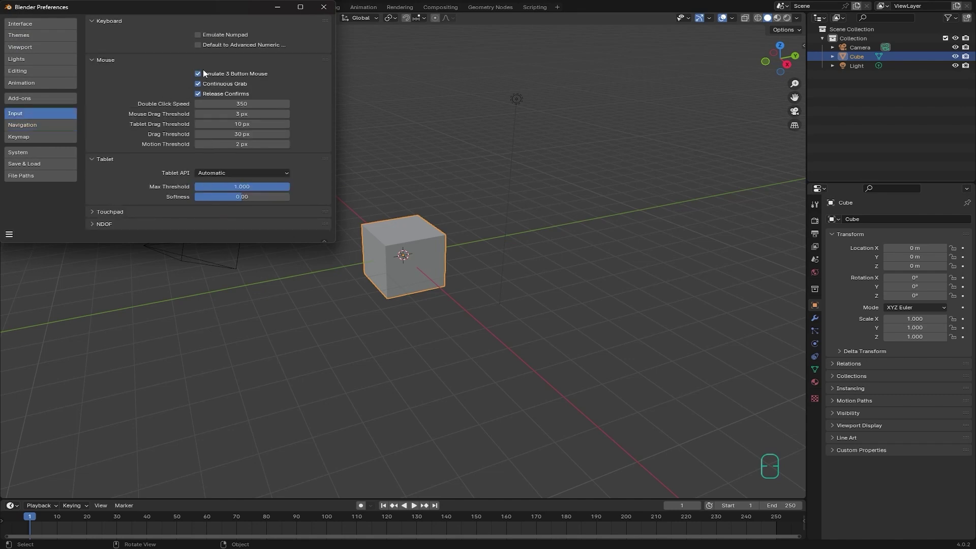
pyautogui.click(324, 8)
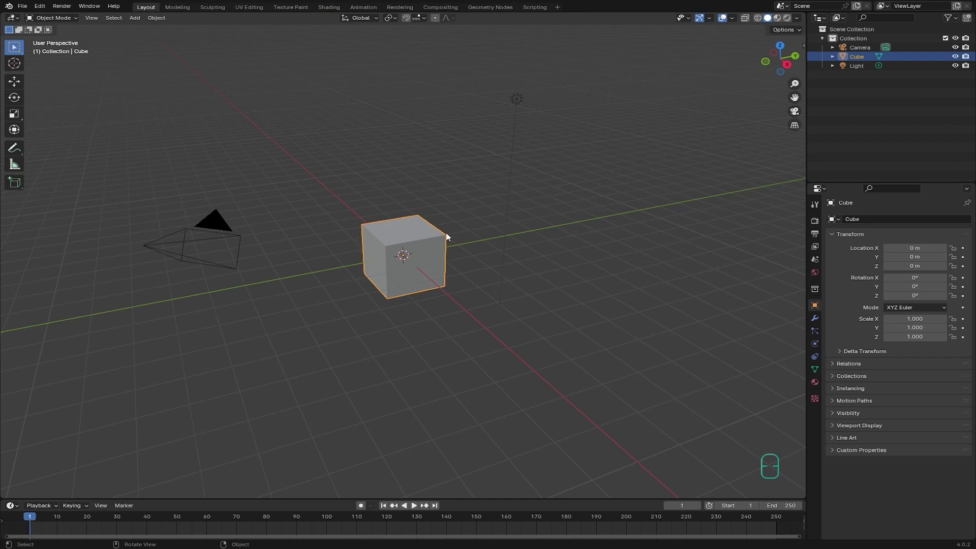
# Orbit with Alt-drag, zoom with Ctrl, and pan with Shift+Alt until the camera sits below-left of the cube.
pyautogui.moveTo(398, 240); pyautogui.dragTo(422, 237, button='middle')
pyautogui.press('ctrl')
pyautogui.keyDown('ctrl'); pyautogui.moveTo(422, 265); pyautogui.dragTo(444, 271, button='middle'); pyautogui.keyUp('ctrl')
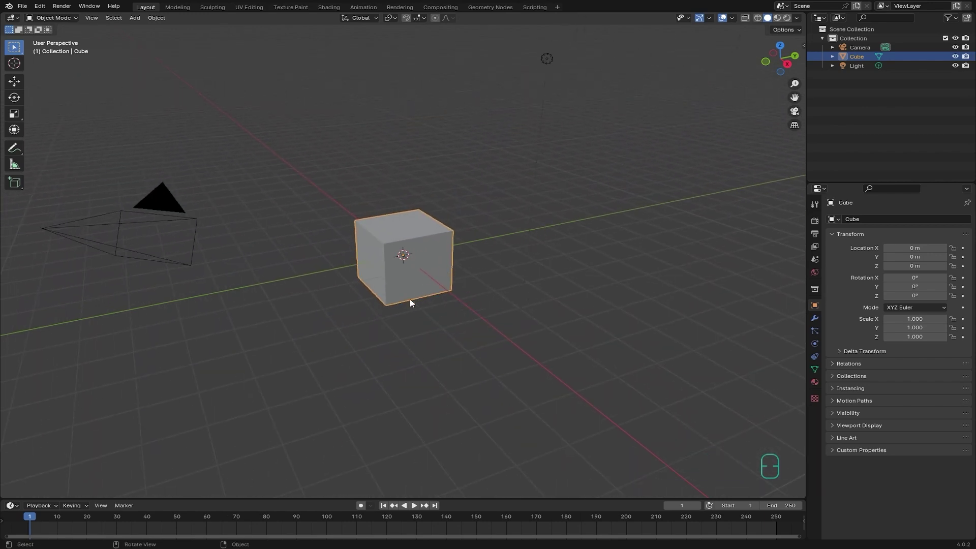
pyautogui.hotkey('shift', 'alt')
pyautogui.keyDown('alt'); pyautogui.keyDown('shift'); pyautogui.moveTo(410, 265); pyautogui.dragTo(390, 253, button='middle'); pyautogui.keyUp('shift'); pyautogui.keyUp('alt')
pyautogui.moveTo(440, 245); pyautogui.dragTo(401, 335, button='middle')
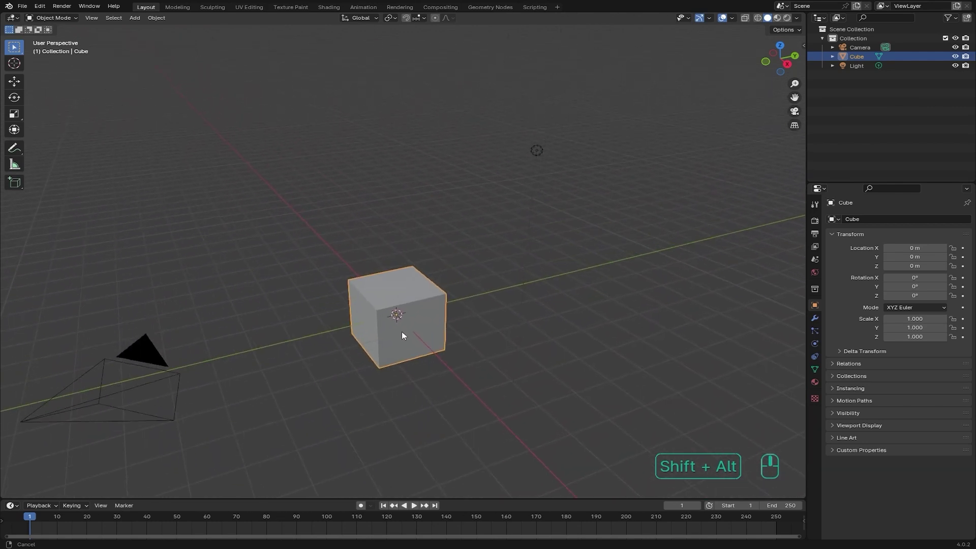